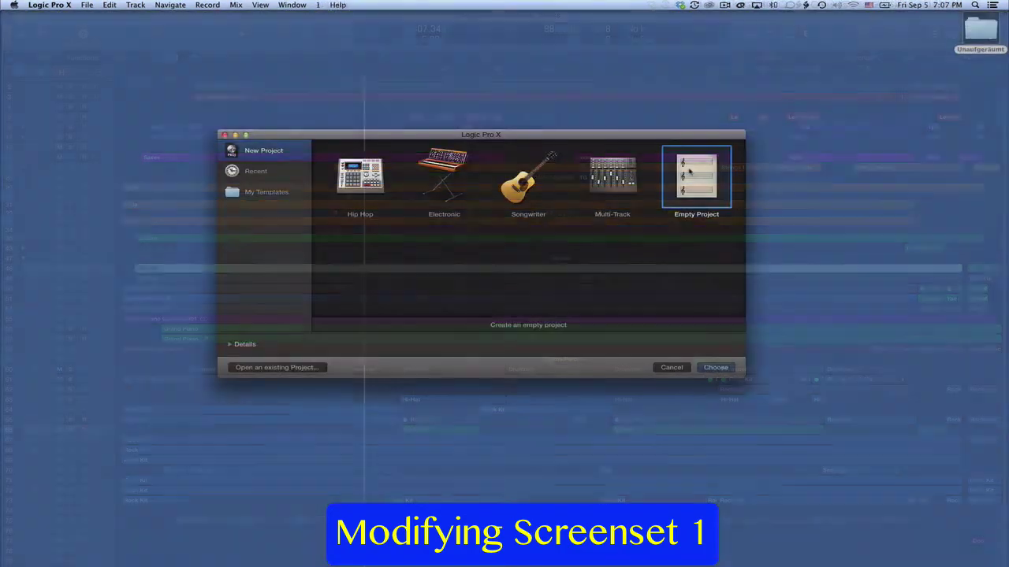
- Create an empty project with a Software Instrument track, then open the 1 Screenset menu
{"action": "left_click", "coordinate": [714, 368]}
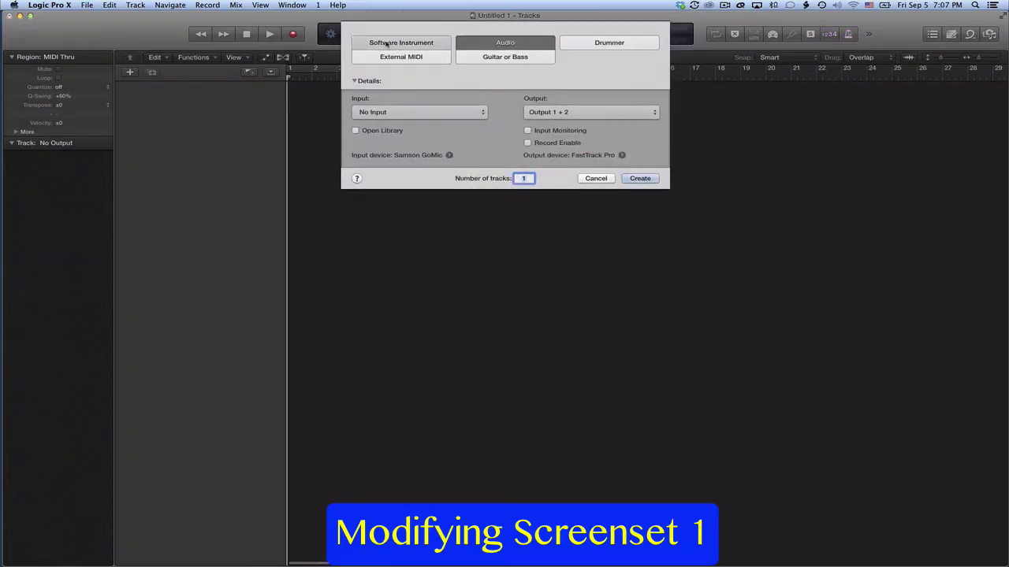
{"action": "left_click", "coordinate": [388, 44]}
{"action": "left_click", "coordinate": [641, 154]}
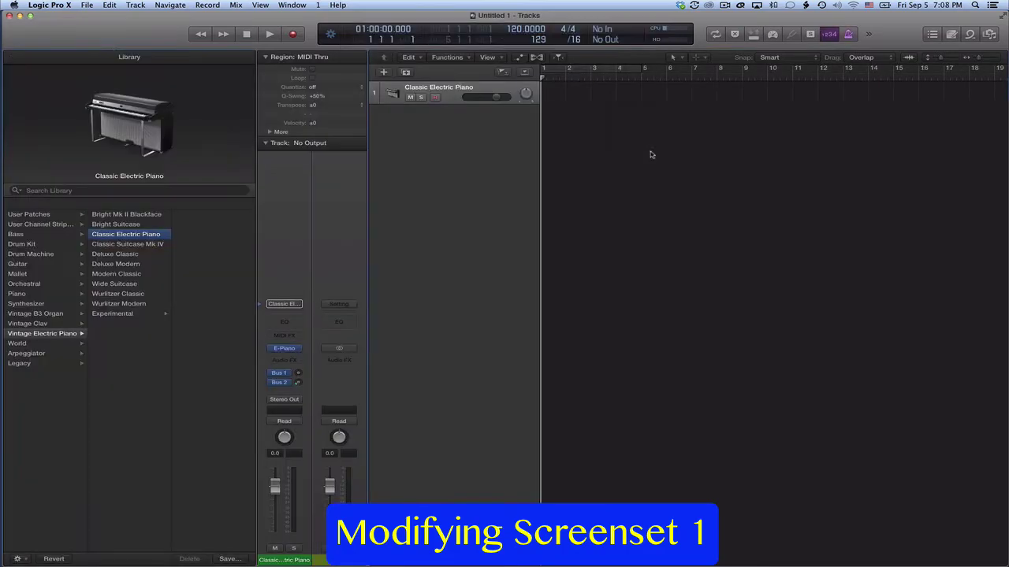
{"action": "left_click", "coordinate": [319, 5]}
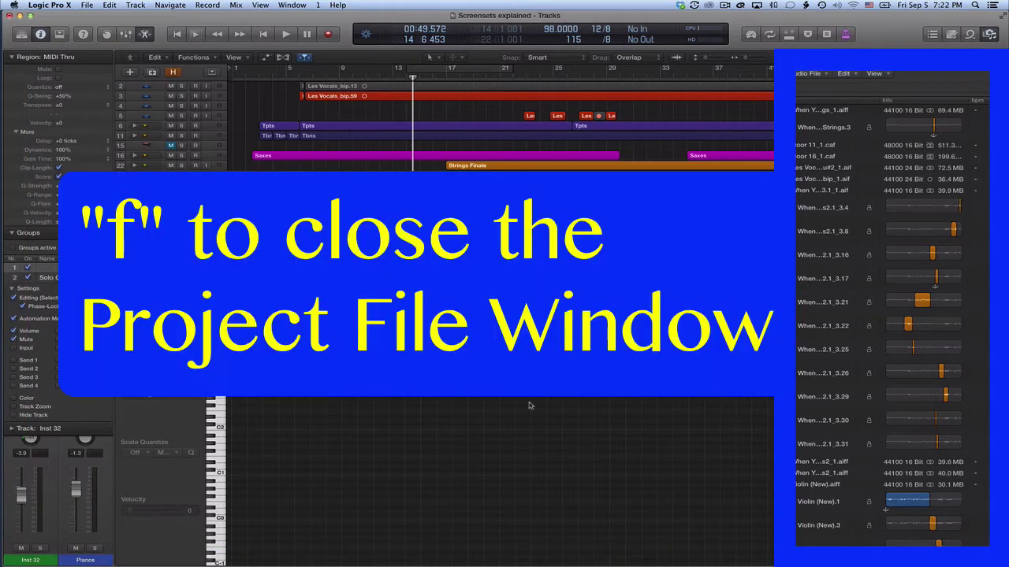
- Hide the Project browser (F), Inspector (I) and Piano Roll (E) in Screensets explained
{"action": "key", "text": "f"}
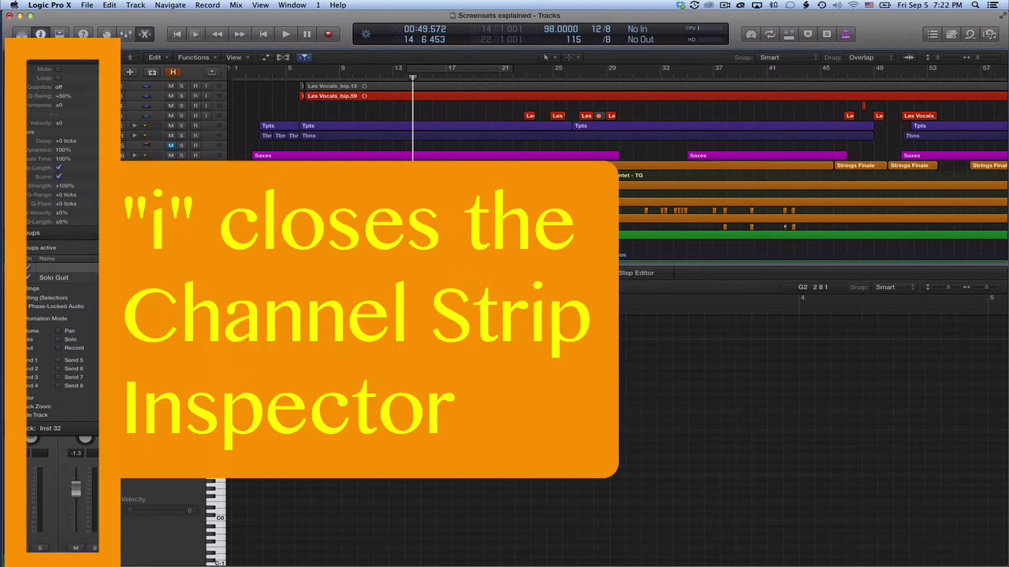
{"action": "key", "text": "i"}
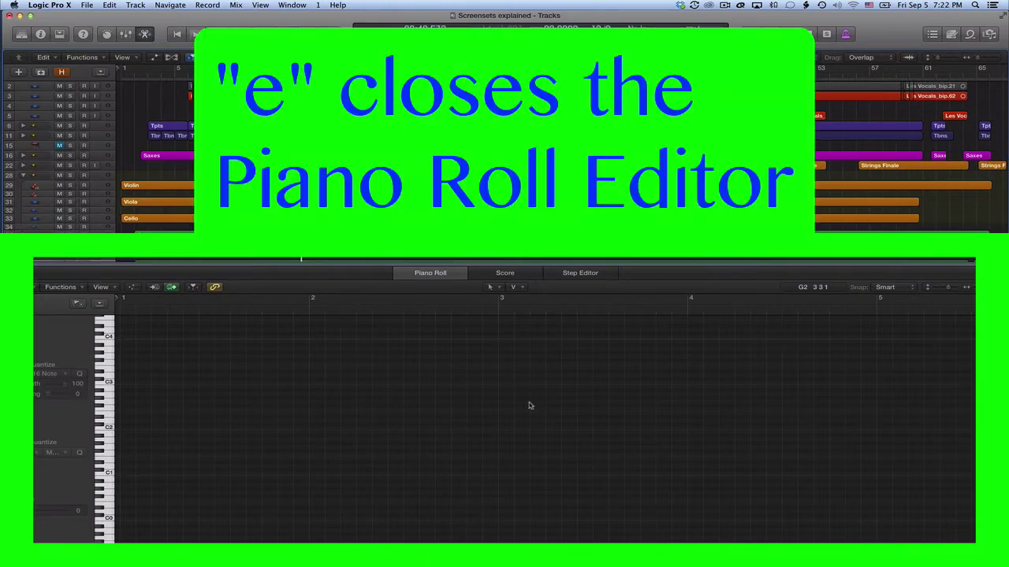
{"action": "key", "text": "e"}
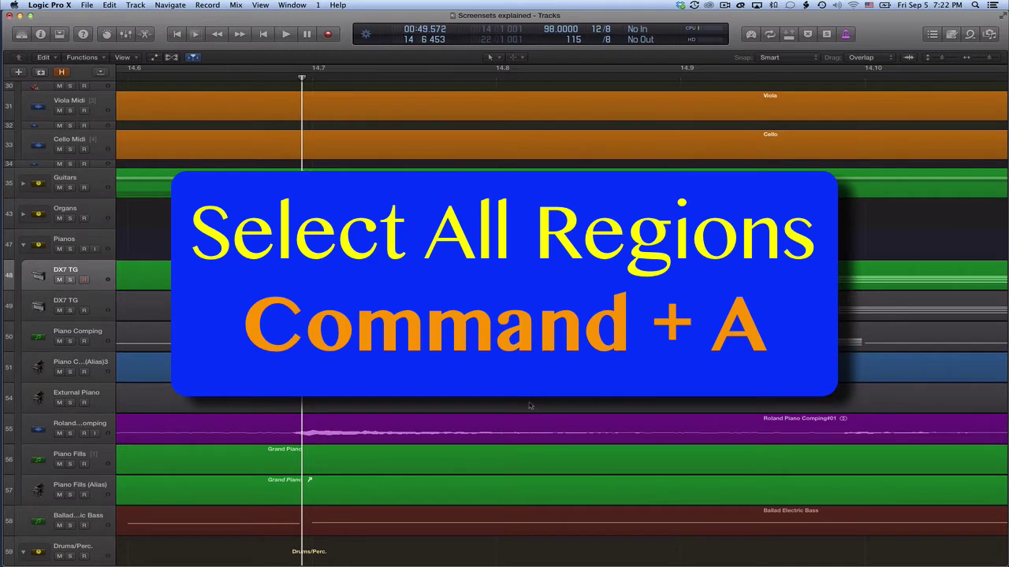
- Select all regions, zoom to fit them with Z, then deselect everything with Shift+Option+D
{"action": "key", "text": "super+a"}
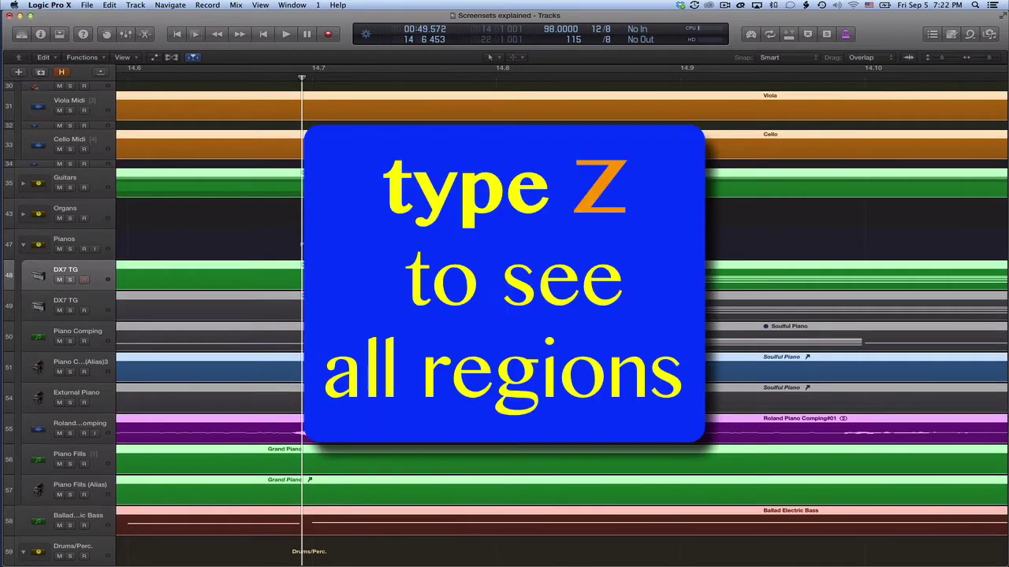
{"action": "key", "text": "z"}
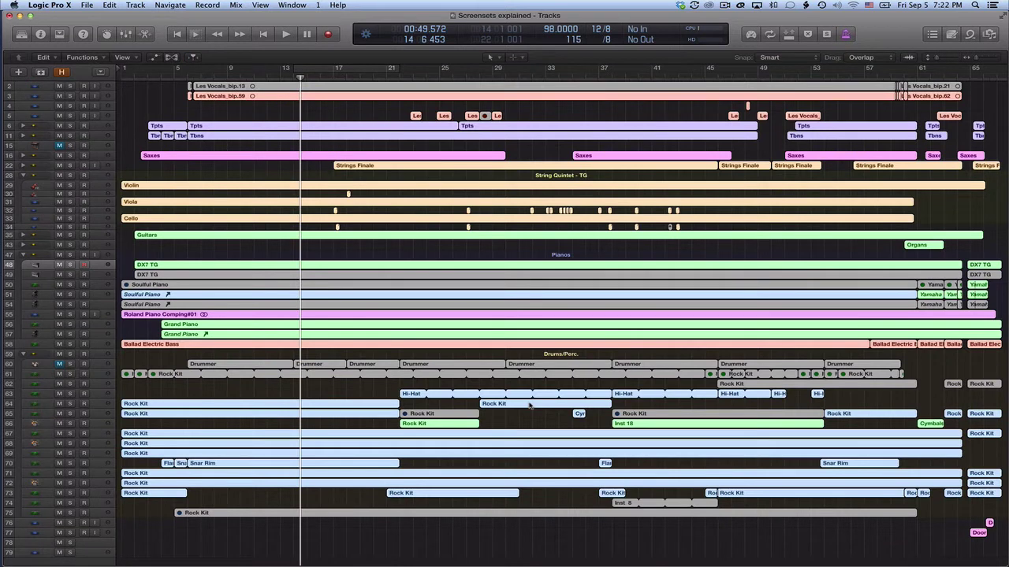
{"action": "key", "text": "alt+shift+d"}
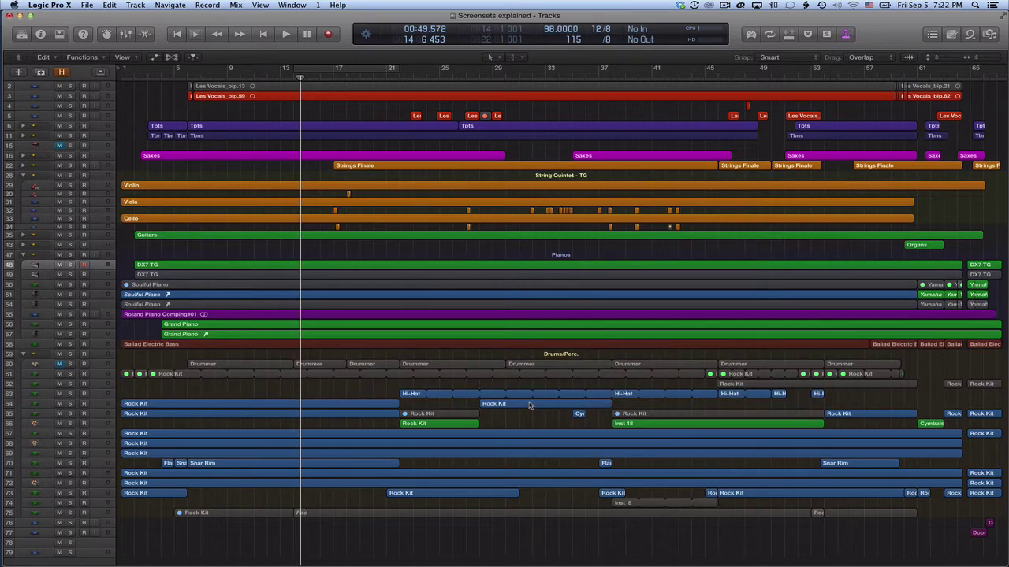
- Choose Lock from the 1 Screenset menu in the menu bar
{"action": "left_click", "coordinate": [318, 5]}
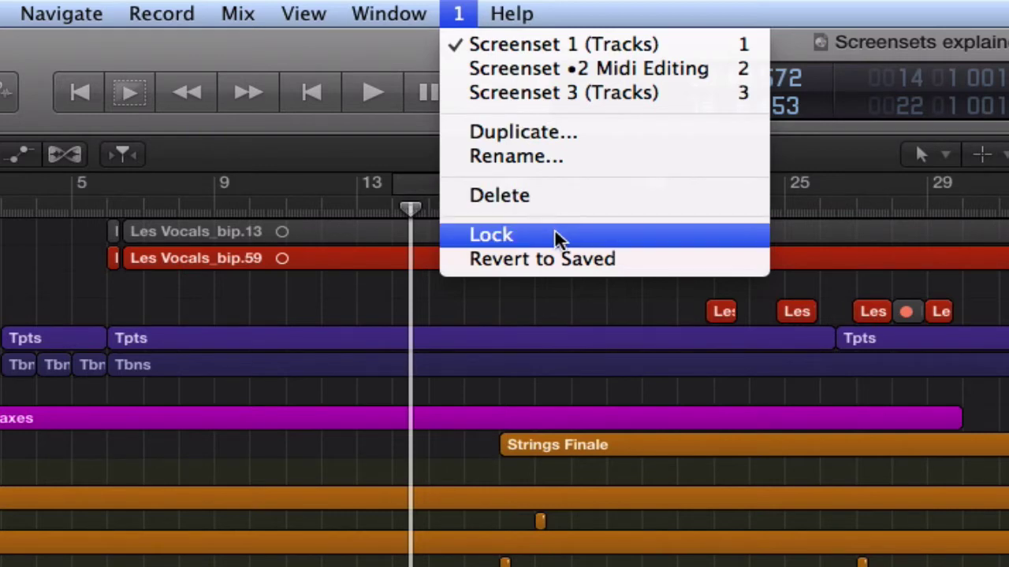
{"action": "left_click", "coordinate": [554, 233]}
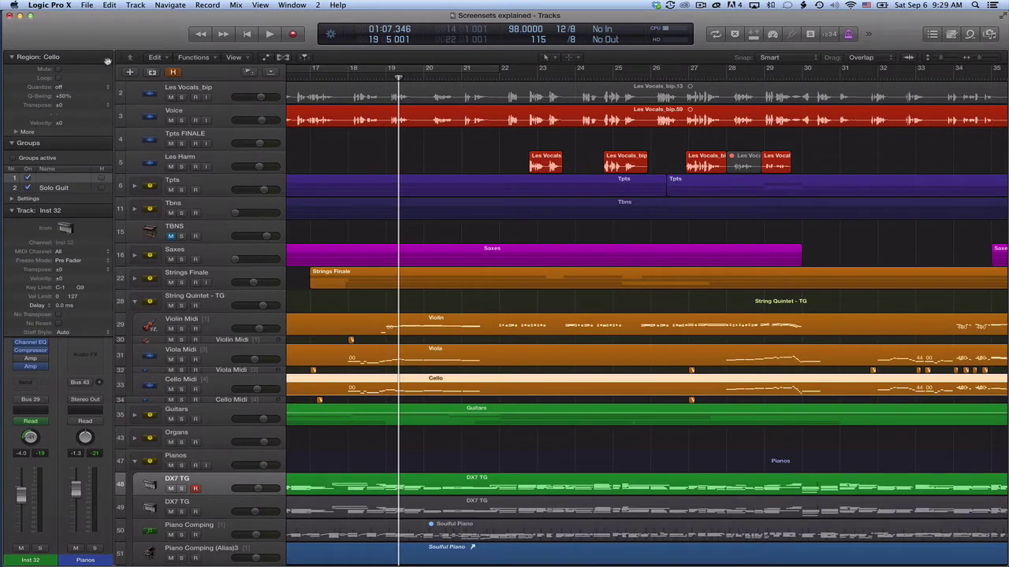
{"action": "key", "text": "n"}
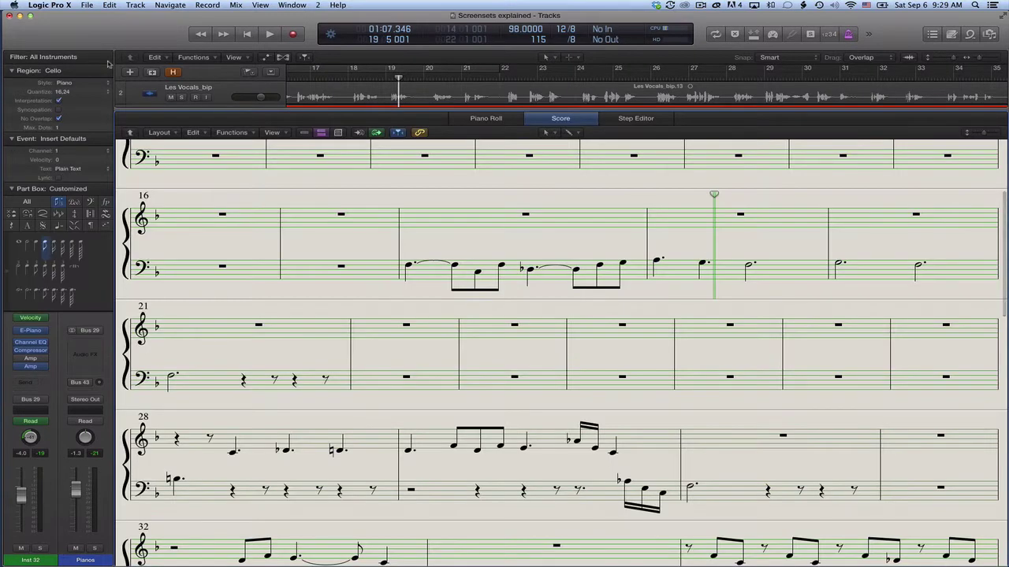
{"action": "key", "text": "n"}
{"action": "key", "text": "super+3"}
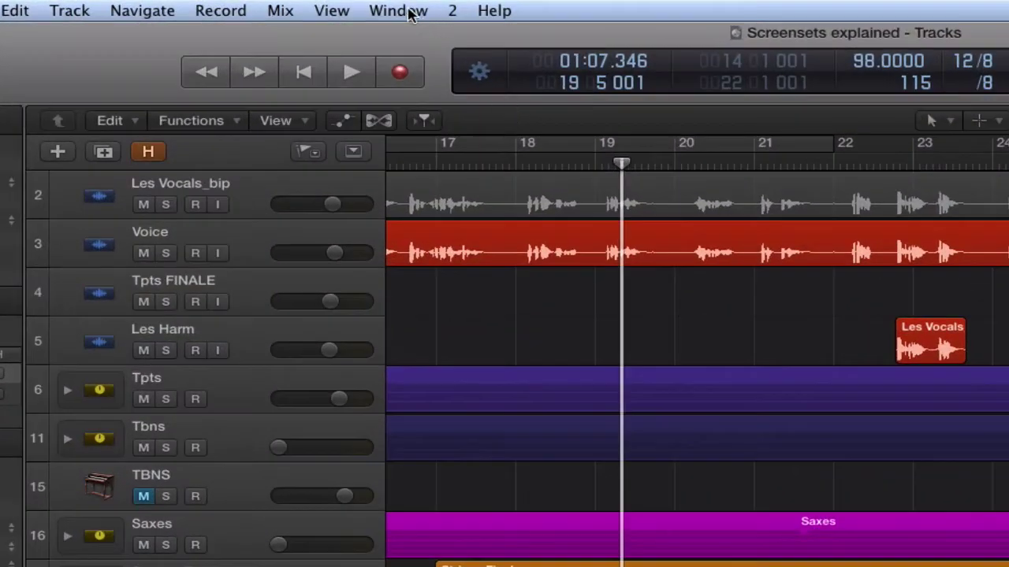
{"action": "left_click", "coordinate": [411, 11]}
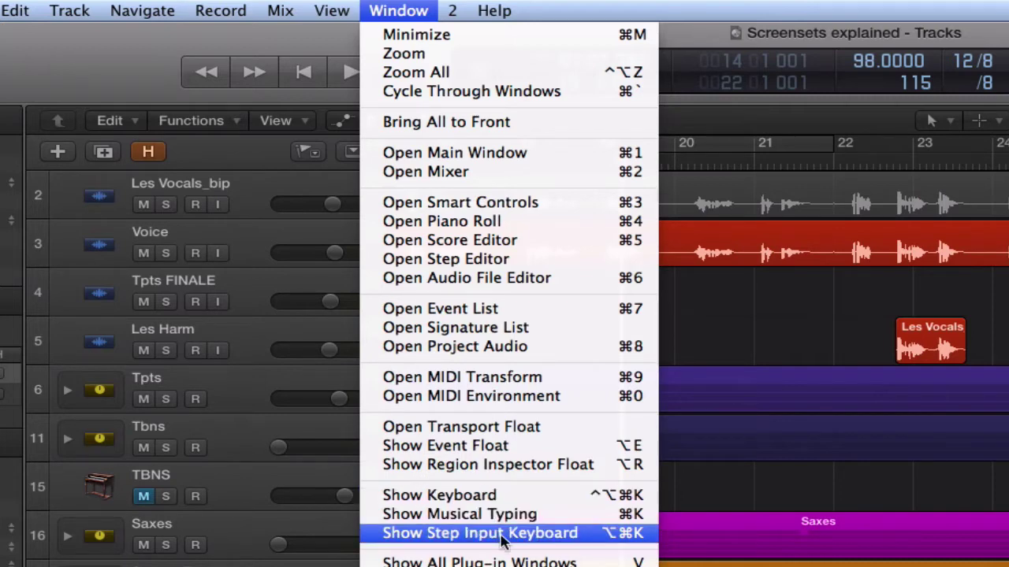
- Open floating Piano Roll windows with Cmd+4 and move the front one to the right half
{"action": "key", "text": "Escape"}
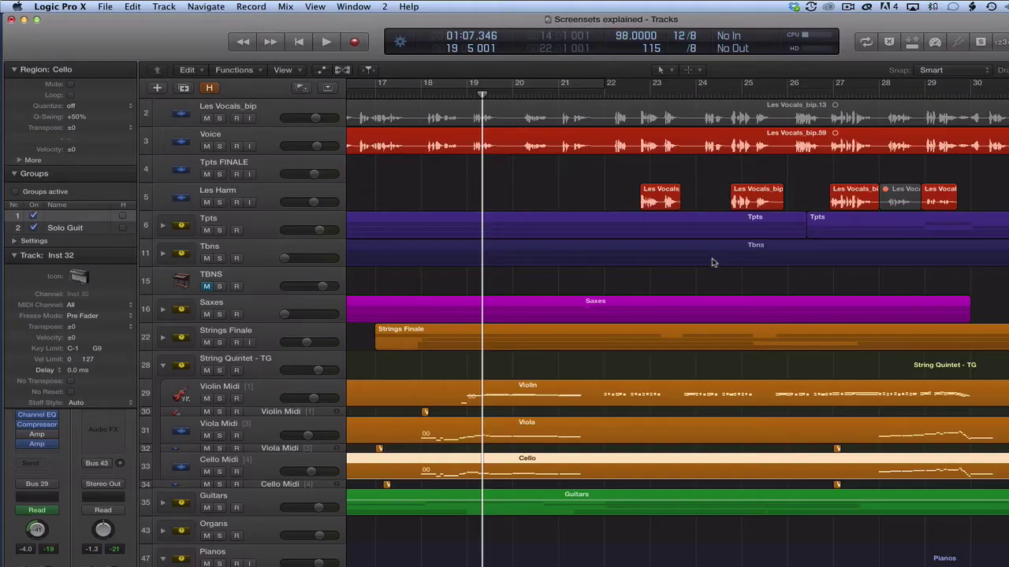
{"action": "key", "text": "super+4"}
{"action": "key", "text": "super+4"}
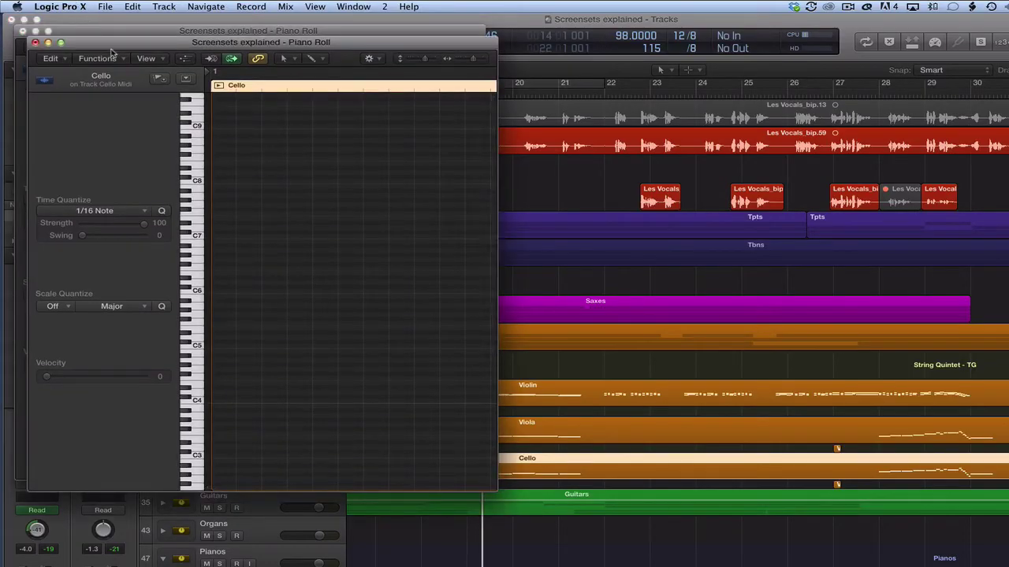
{"action": "left_click_drag", "start_coordinate": [113, 41], "coordinate": [573, 34]}
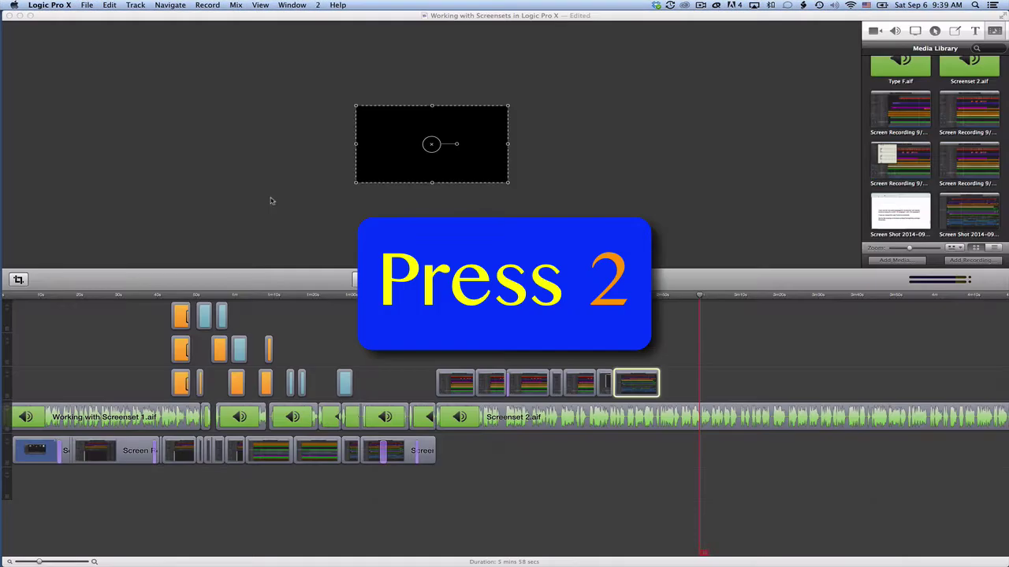
- Recall Screenset 2 with the Inspector, Score editor and Project audio browser
{"action": "key", "text": "2"}
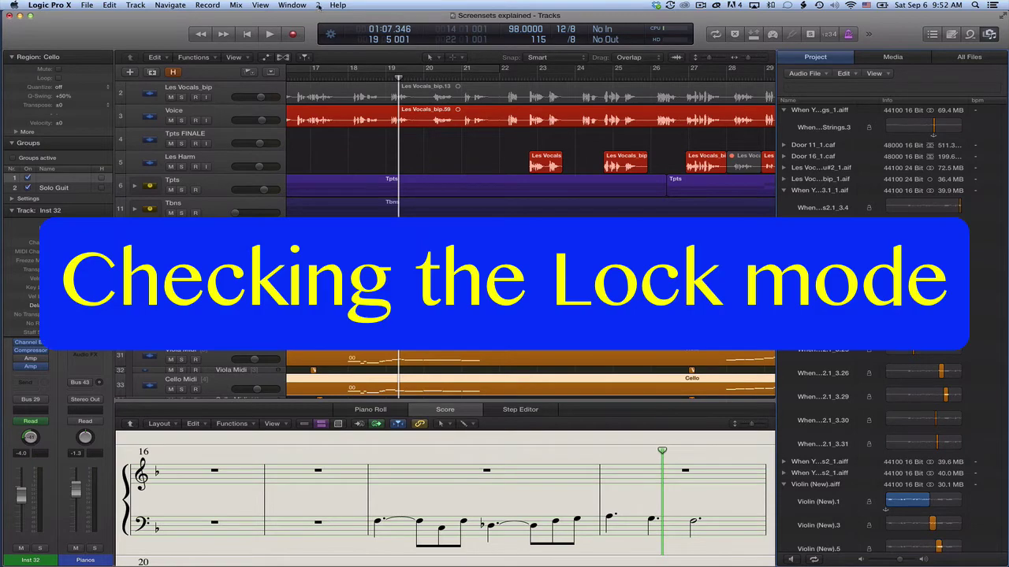
- Open the 2 Screenset menu to lock screenset 2
{"action": "left_click", "coordinate": [319, 5]}
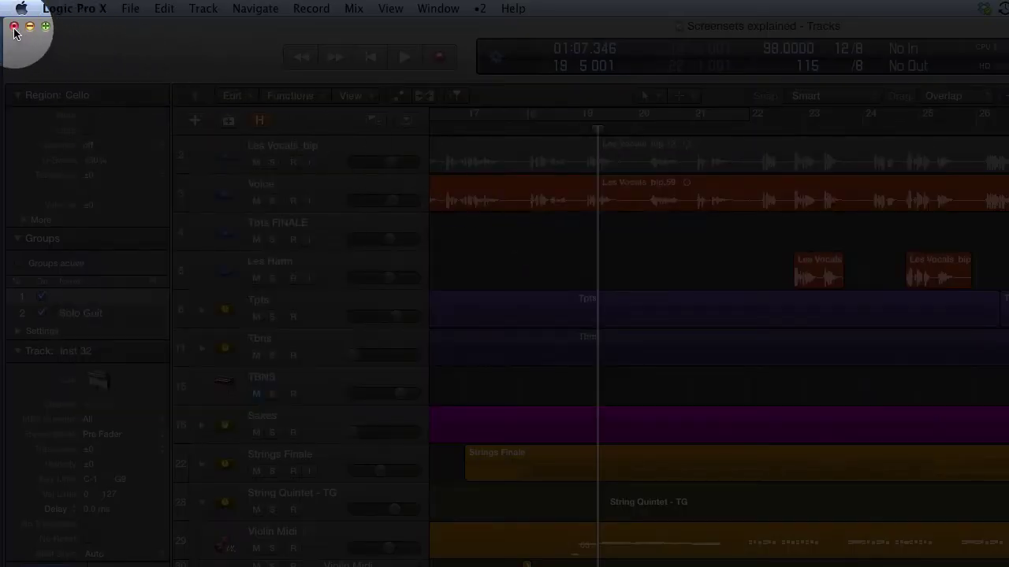
- Try closing the main project window, then cancel the save prompt to keep the project open
{"action": "left_click", "coordinate": [14, 27]}
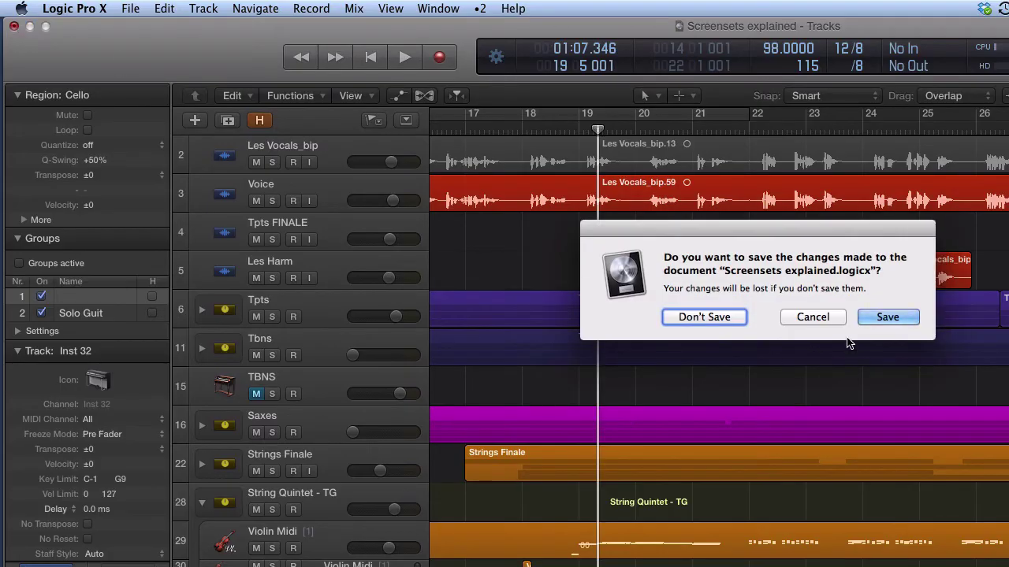
{"action": "left_click", "coordinate": [831, 319]}
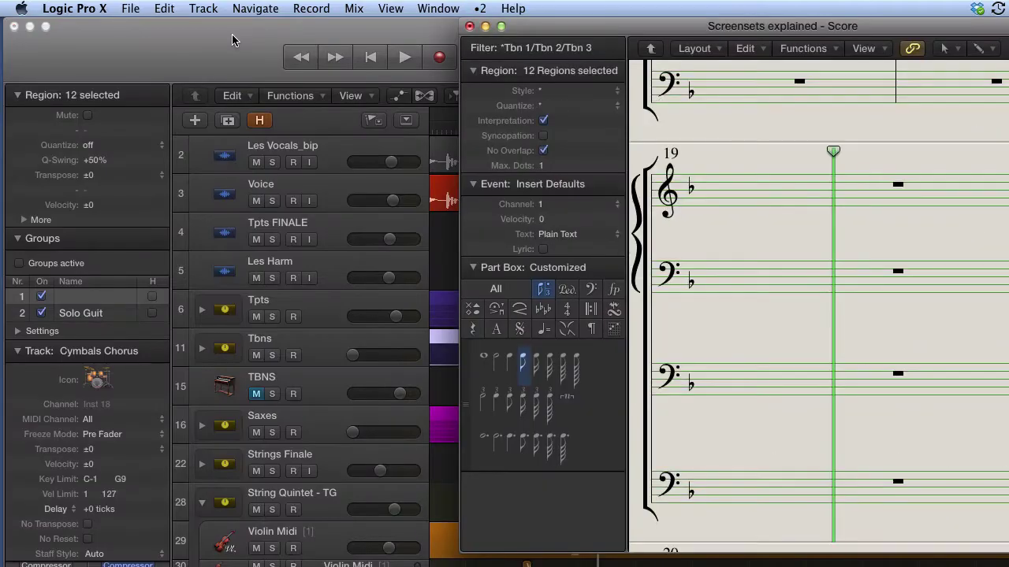
- Close the main project window so only the floating Score window remains
{"action": "left_click", "coordinate": [14, 27]}
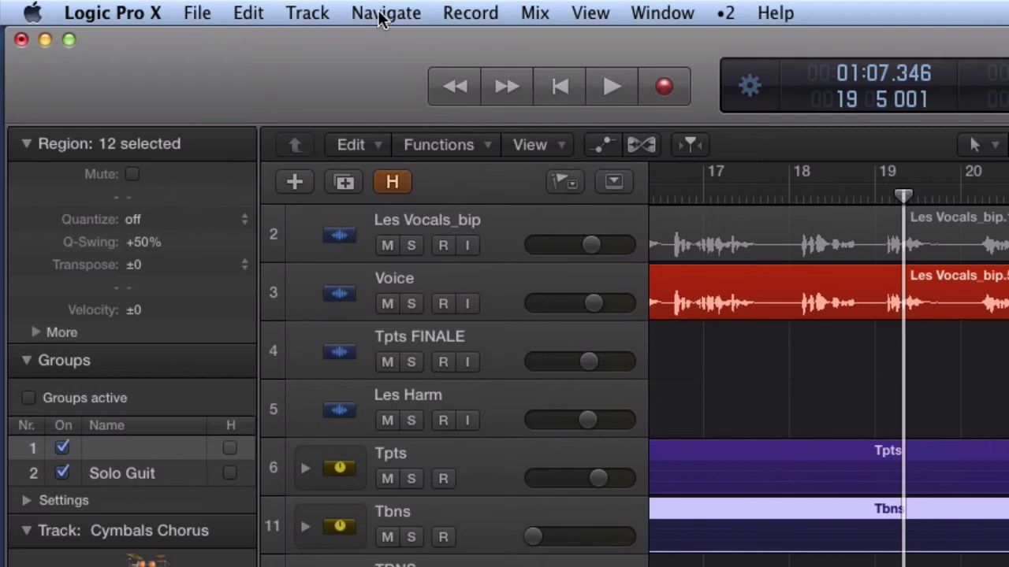
- Open the Piano Roll window, close the Tracks window, and place the Piano Roll top left
{"action": "left_click", "coordinate": [382, 14]}
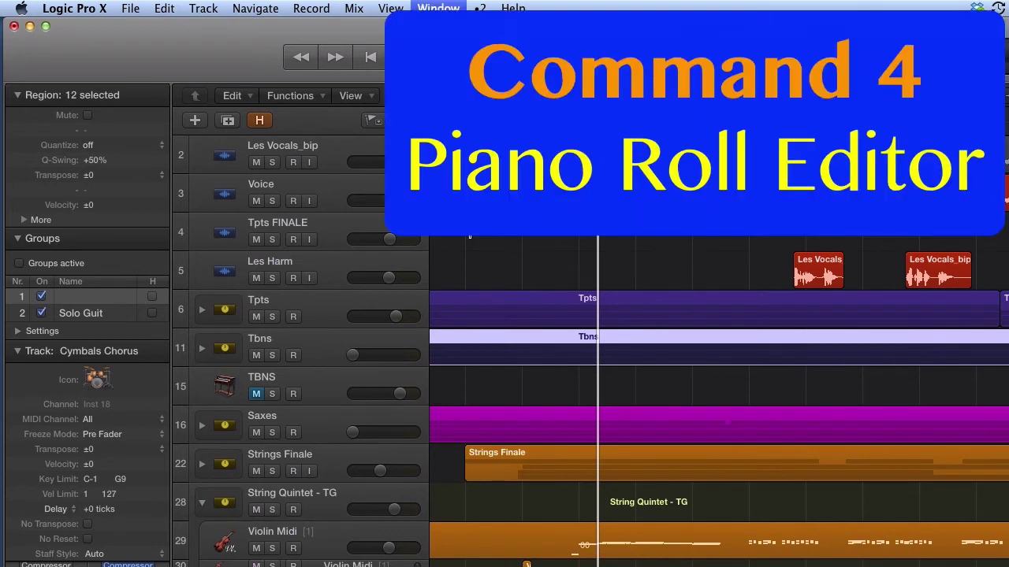
{"action": "key", "text": "super+4"}
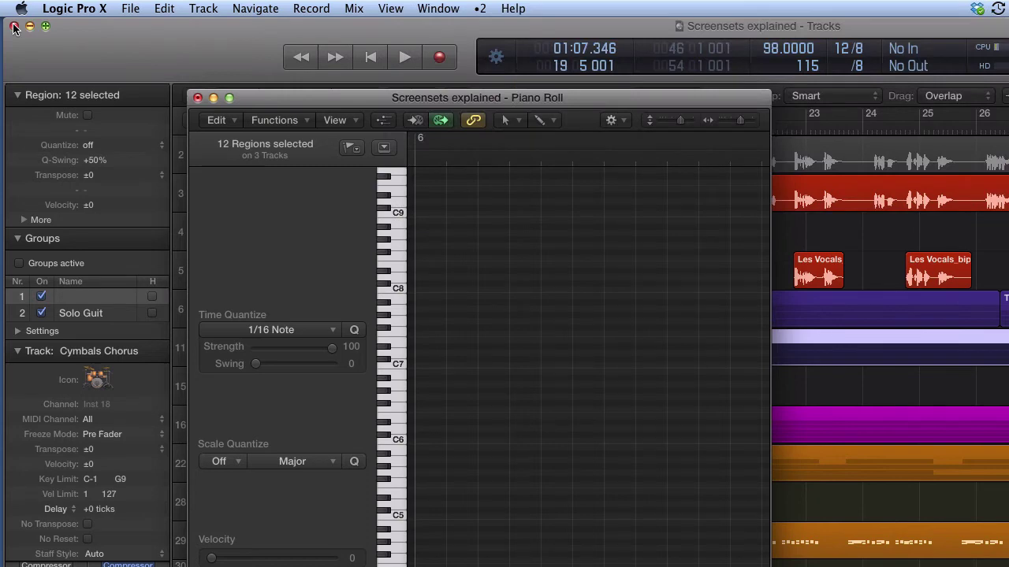
{"action": "left_click", "coordinate": [13, 27]}
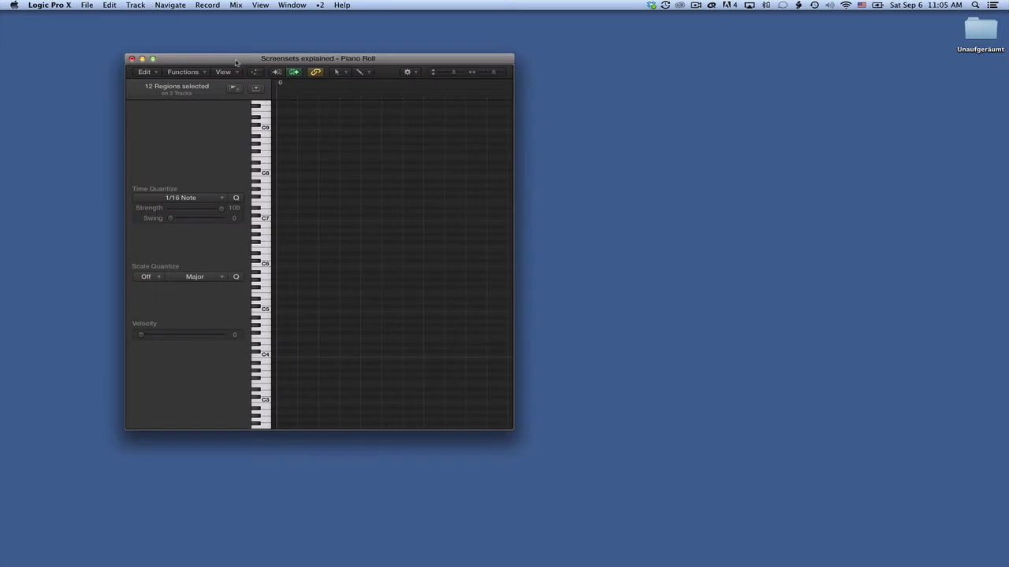
{"action": "left_click_drag", "start_coordinate": [235, 62], "coordinate": [111, 21]}
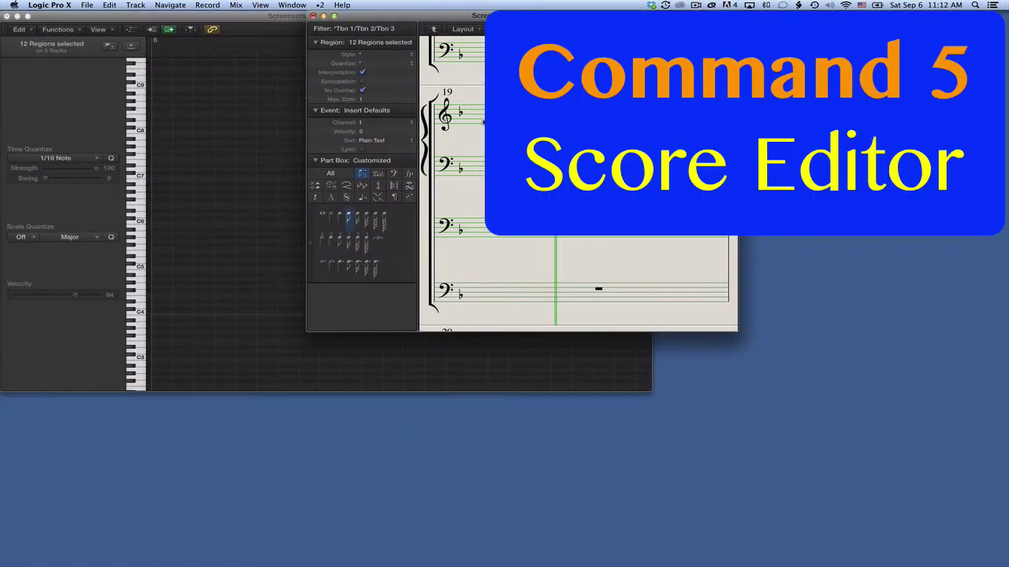
- Move the Score window to the lower left and resize it to span the bottom
{"action": "left_click_drag", "start_coordinate": [402, 18], "coordinate": [153, 236]}
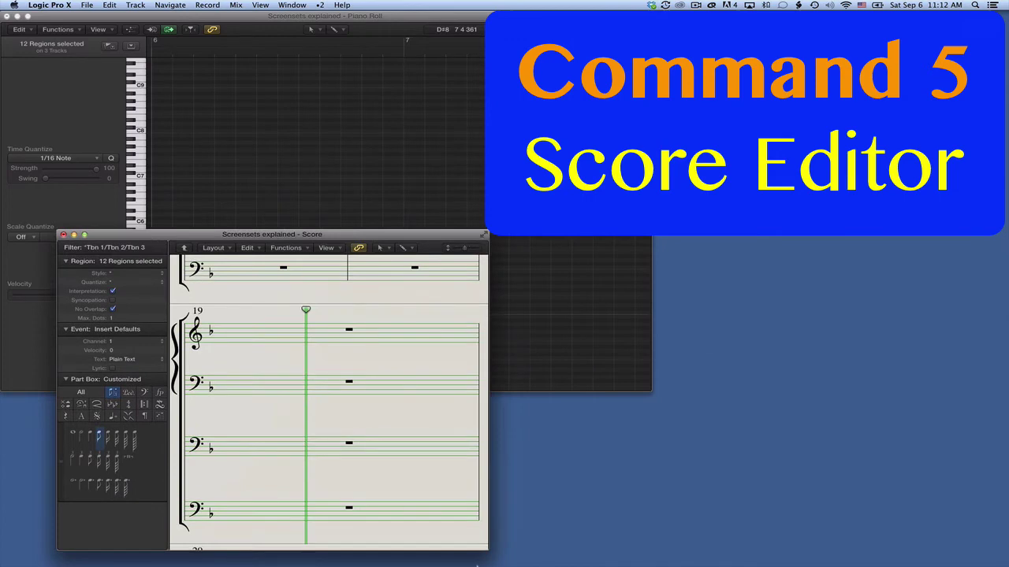
{"action": "left_click_drag", "start_coordinate": [484, 544], "coordinate": [513, 367]}
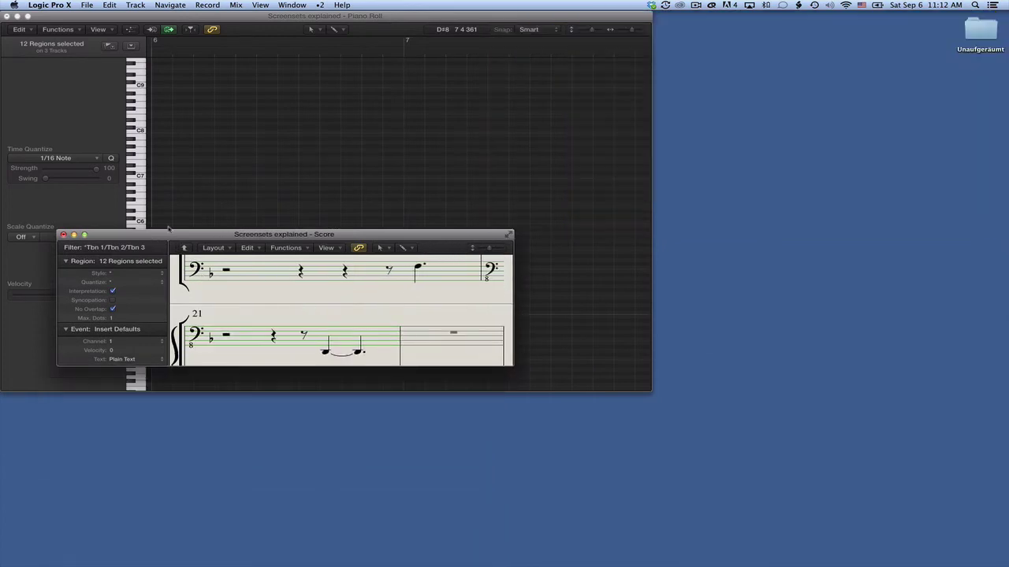
{"action": "left_click_drag", "start_coordinate": [170, 239], "coordinate": [114, 400]}
{"action": "left_click_drag", "start_coordinate": [442, 524], "coordinate": [646, 561]}
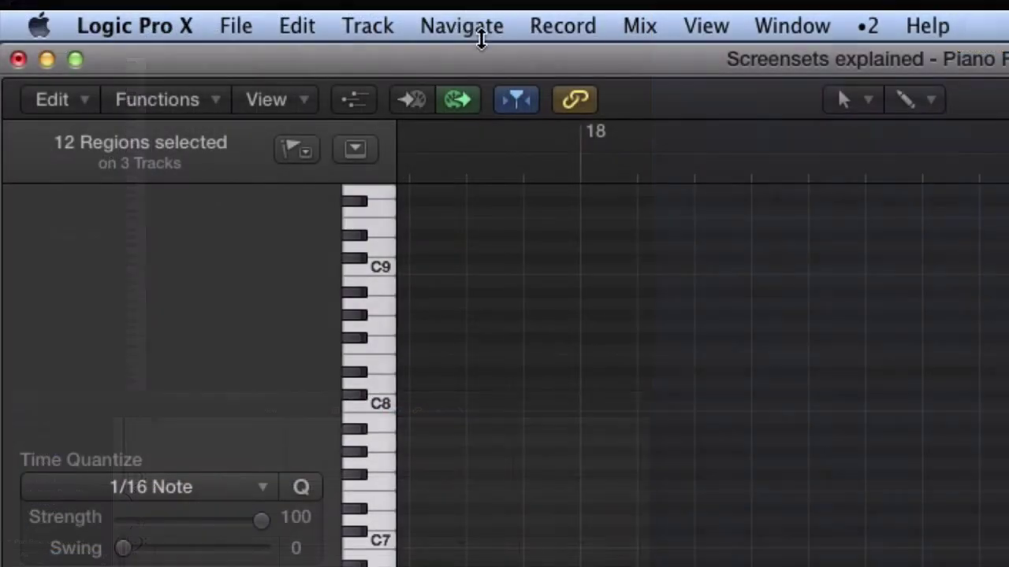
- Park a resized Marker List at bottom right and a Trombone 1 Event List above it
{"action": "left_click", "coordinate": [469, 26]}
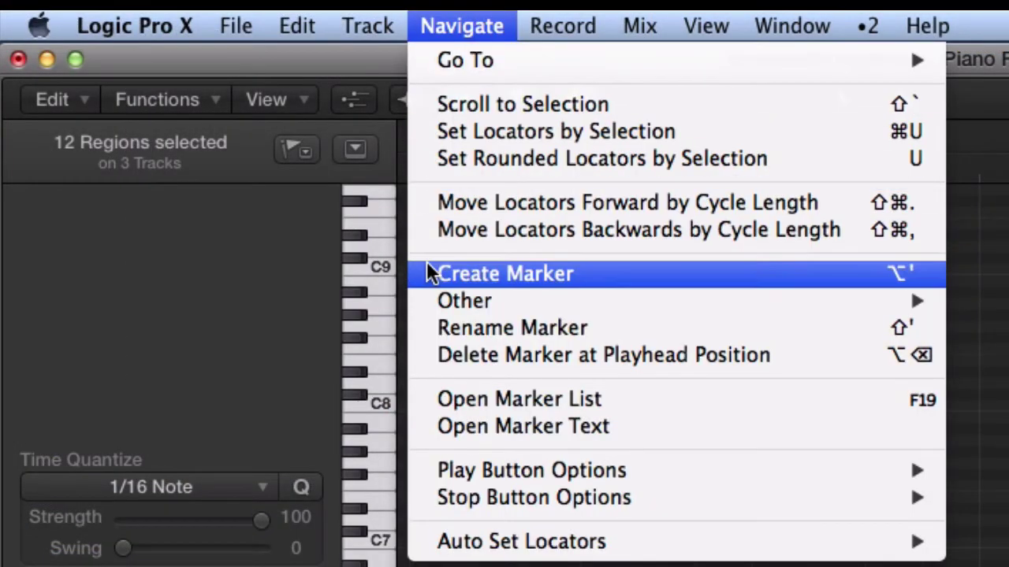
{"action": "left_click", "coordinate": [423, 400]}
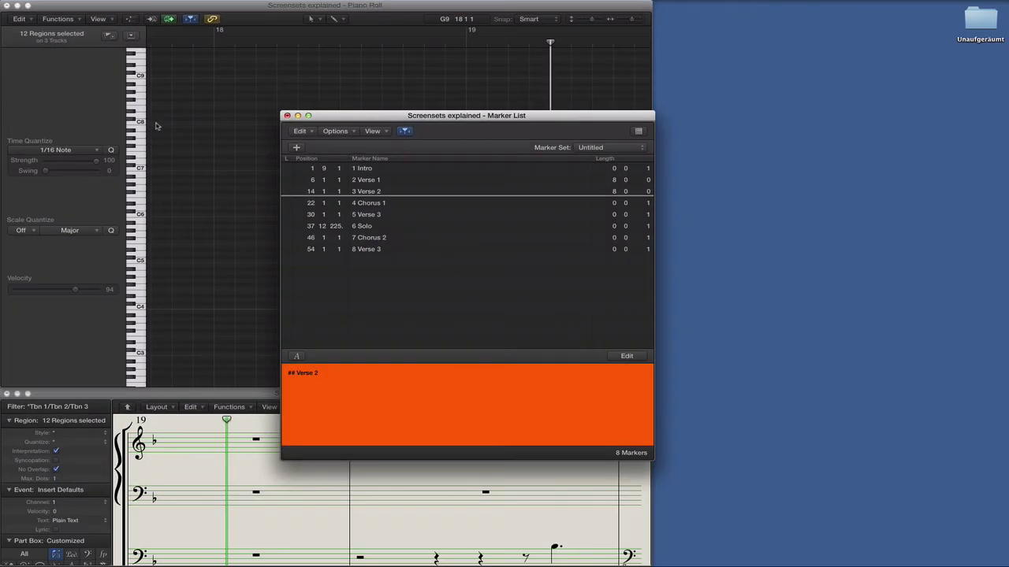
{"action": "left_click_drag", "start_coordinate": [653, 457], "coordinate": [643, 321]}
{"action": "mouse_move", "coordinate": [447, 116]}
{"action": "left_mouse_down"}
{"action": "mouse_move", "coordinate": [788, 328]}
{"action": "mouse_move", "coordinate": [820, 359]}
{"action": "left_mouse_up"}
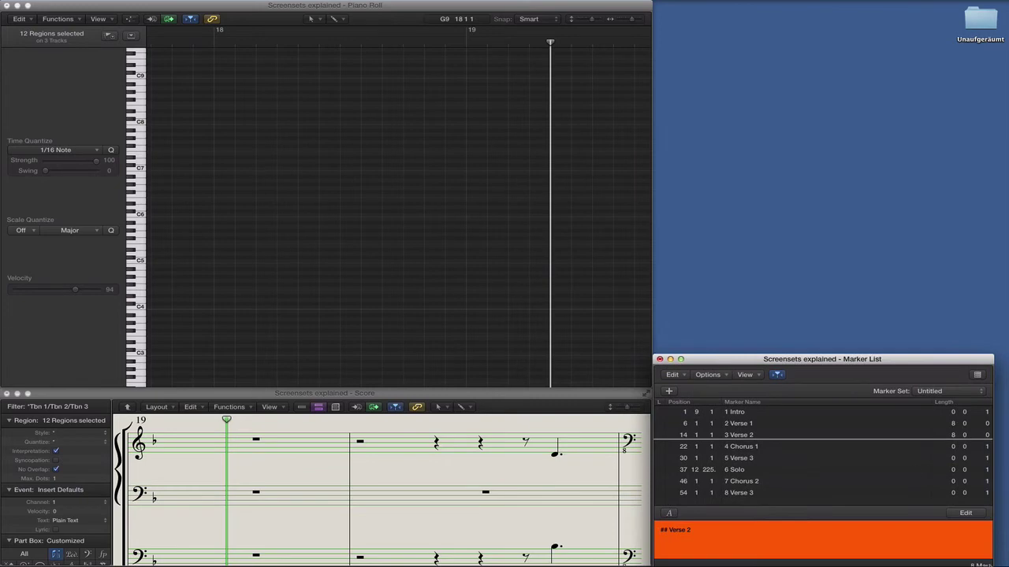
{"action": "left_click_drag", "start_coordinate": [900, 363], "coordinate": [901, 354]}
{"action": "left_click_drag", "start_coordinate": [992, 441], "coordinate": [1008, 442]}
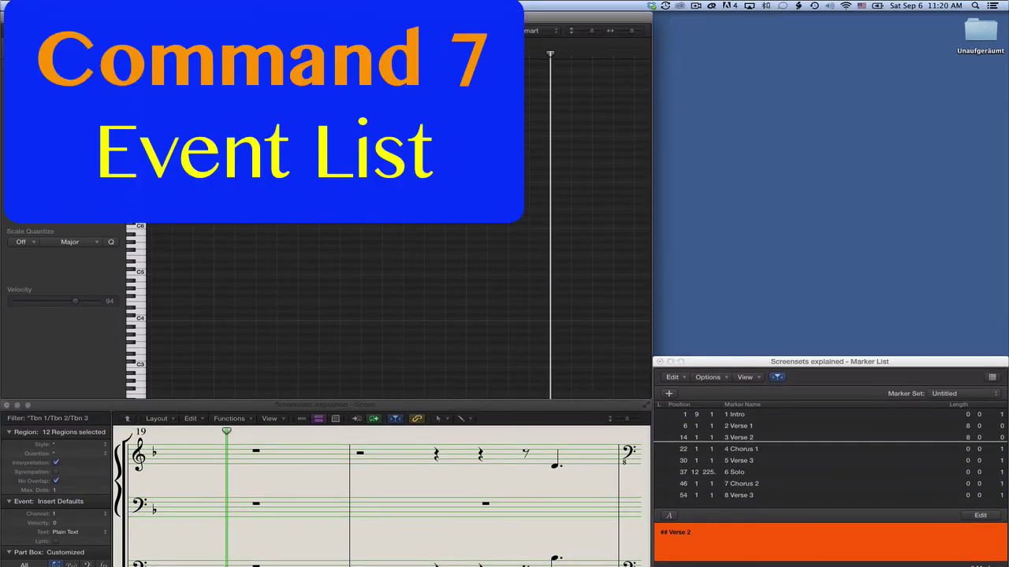
{"action": "key", "text": "super+7"}
{"action": "mouse_move", "coordinate": [473, 96]}
{"action": "left_mouse_down"}
{"action": "mouse_move", "coordinate": [792, 17]}
{"action": "mouse_move", "coordinate": [831, 17]}
{"action": "left_mouse_up"}
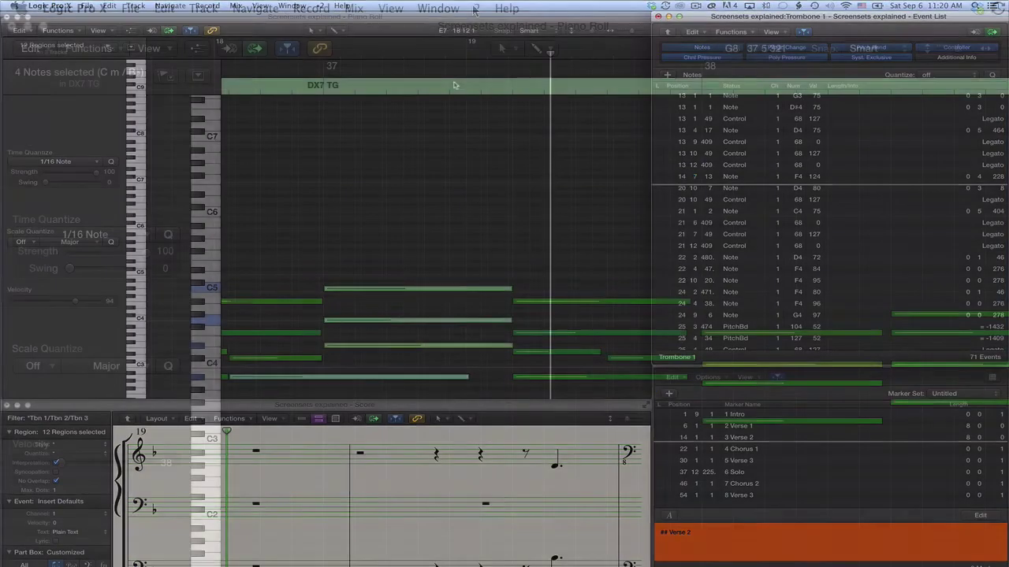
- Lock screenset 2 against layout changes and begin renaming it
{"action": "left_click", "coordinate": [478, 6]}
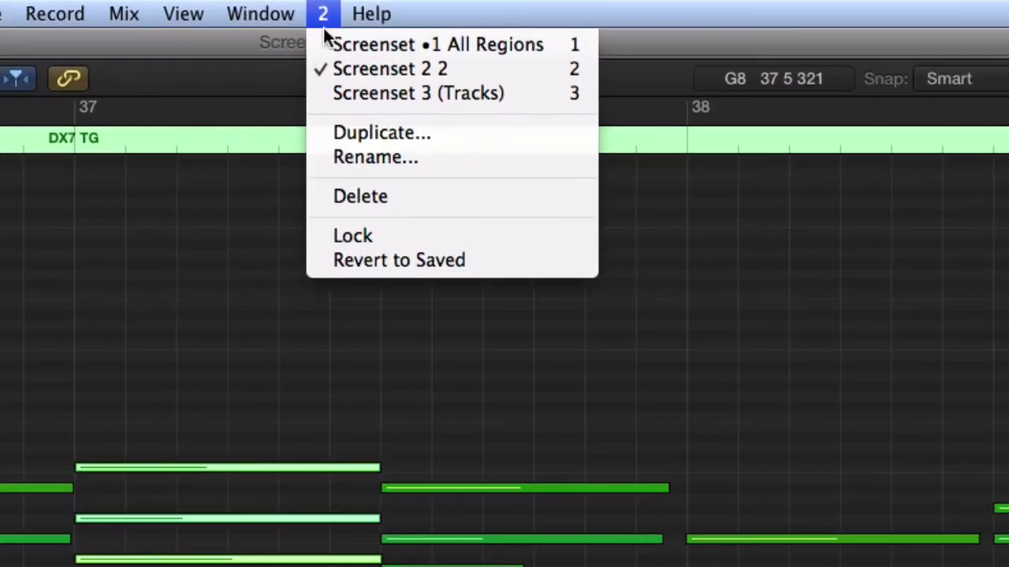
{"action": "left_click", "coordinate": [343, 236]}
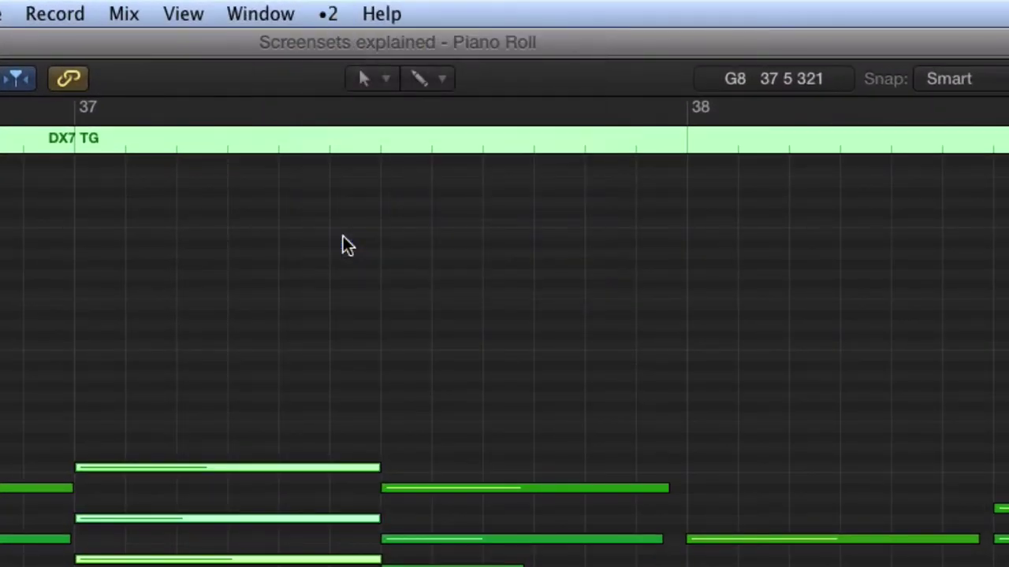
{"action": "left_click", "coordinate": [328, 13]}
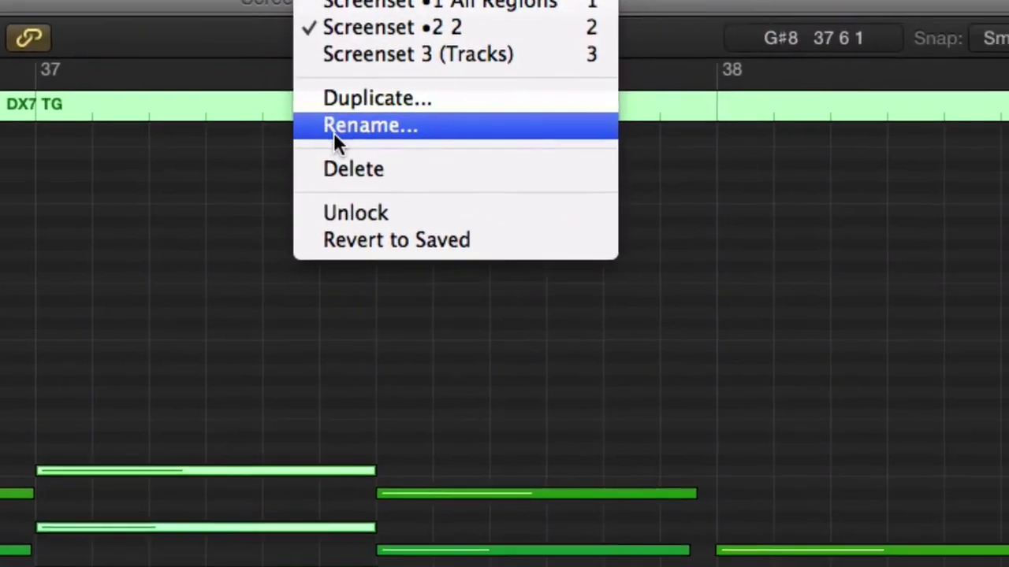
{"action": "left_click", "coordinate": [440, 179]}
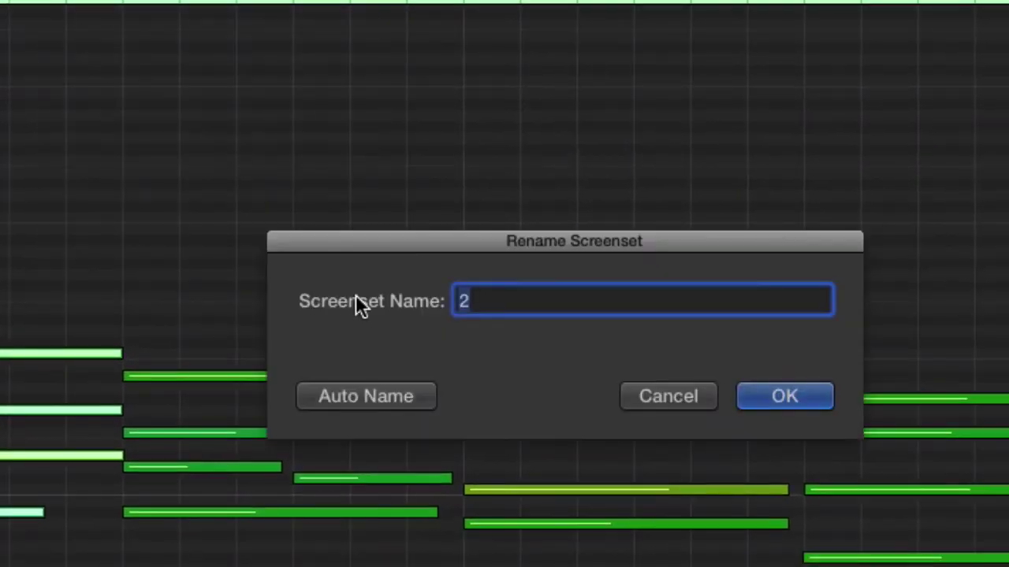
- Name screenset 2 'Midi Edit', then recall screensets 2, 1 and 2 again
{"action": "type", "text": "Midi Edit"}
{"action": "key", "text": "Return"}
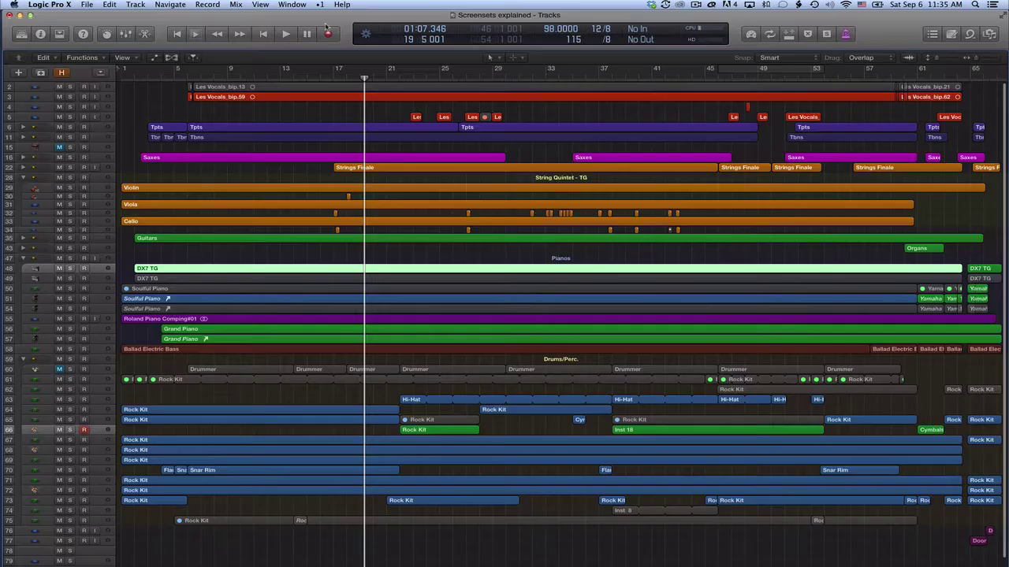
{"action": "key", "text": "2"}
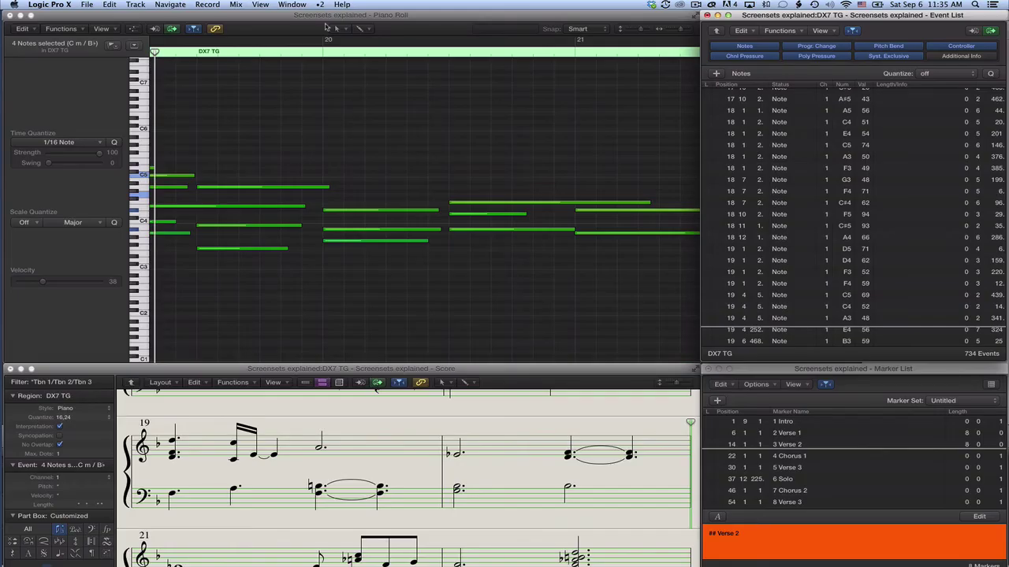
{"action": "key", "text": "1"}
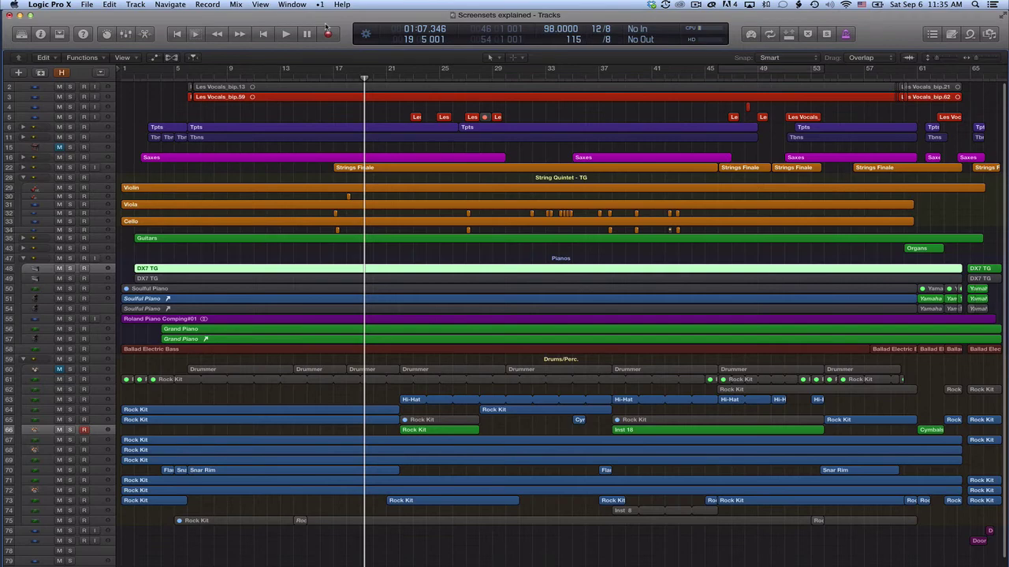
{"action": "key", "text": "2"}
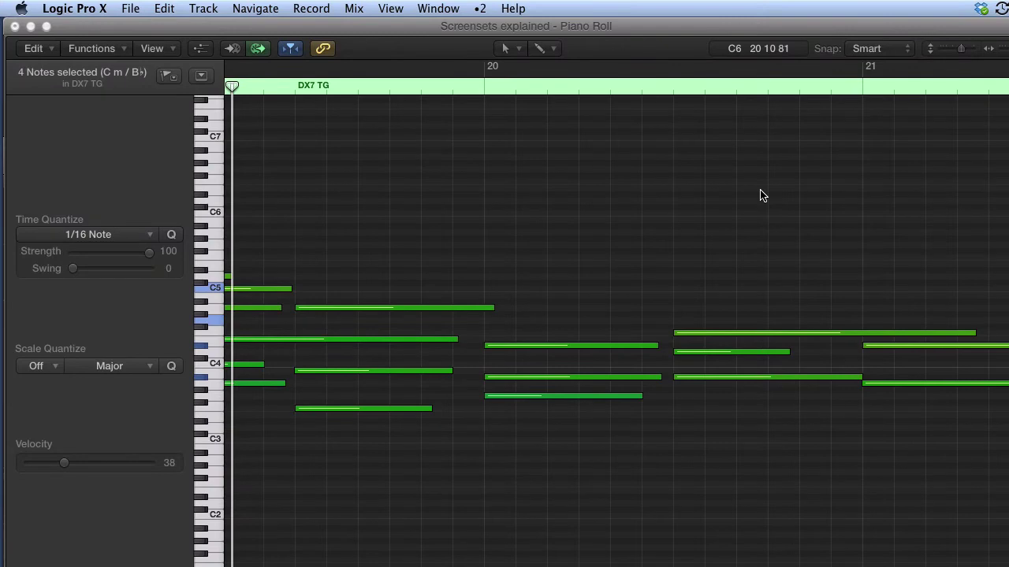
- Duplicate the current screenset as number 5, naming it 'Copy of Midi Editor'
{"action": "left_click", "coordinate": [481, 8]}
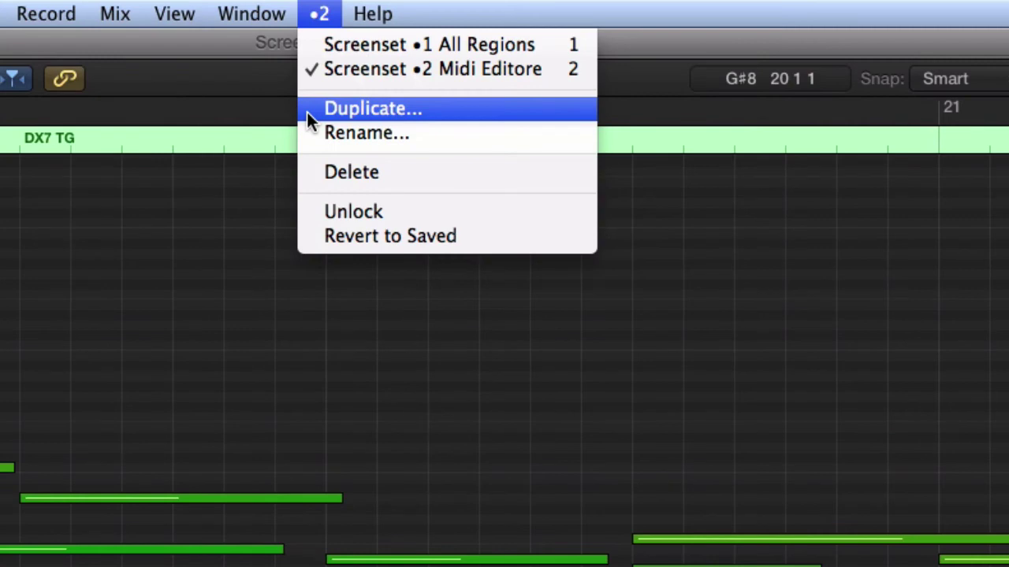
{"action": "left_click", "coordinate": [310, 119]}
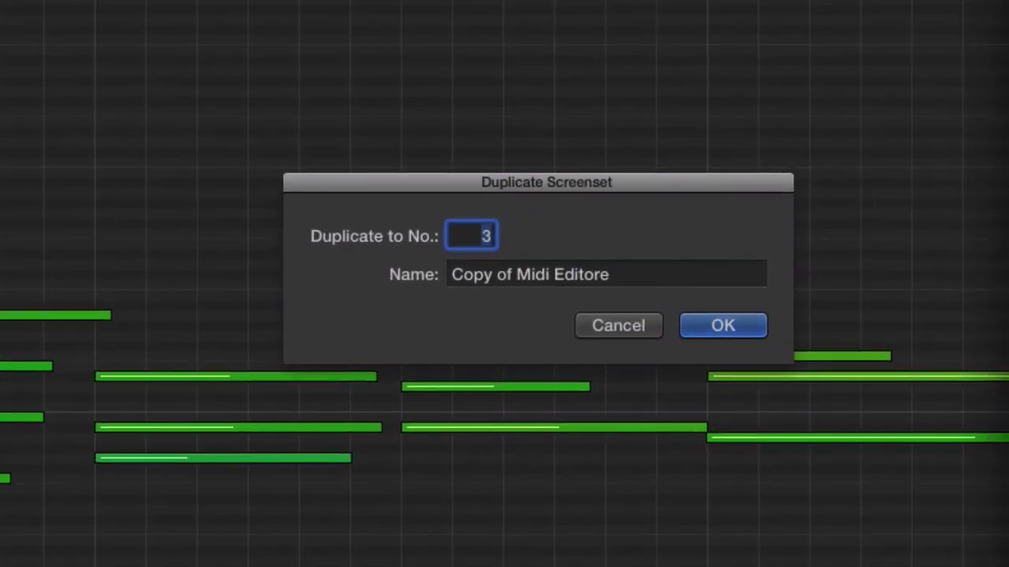
{"action": "type", "text": "5"}
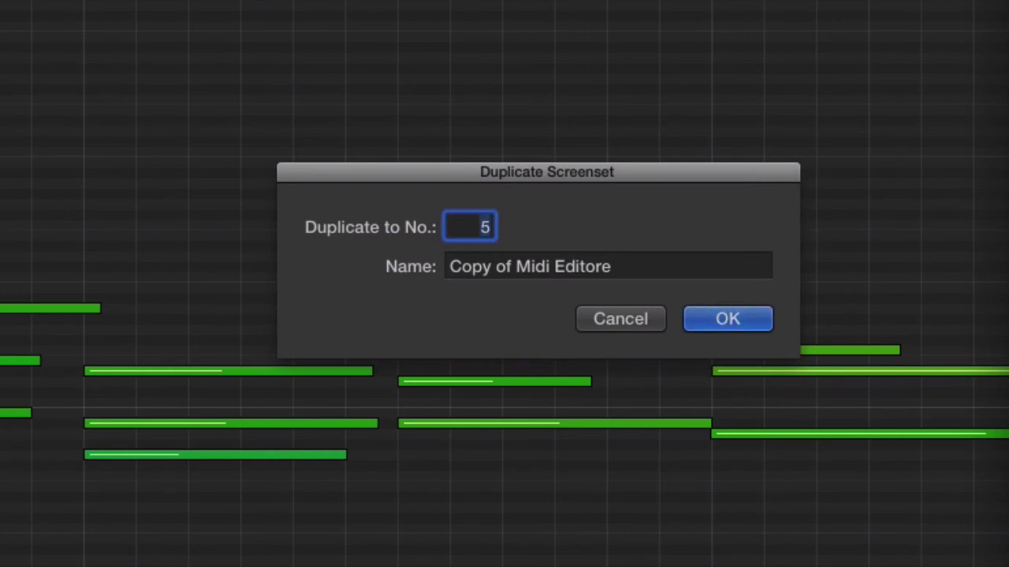
{"action": "left_click", "coordinate": [627, 257]}
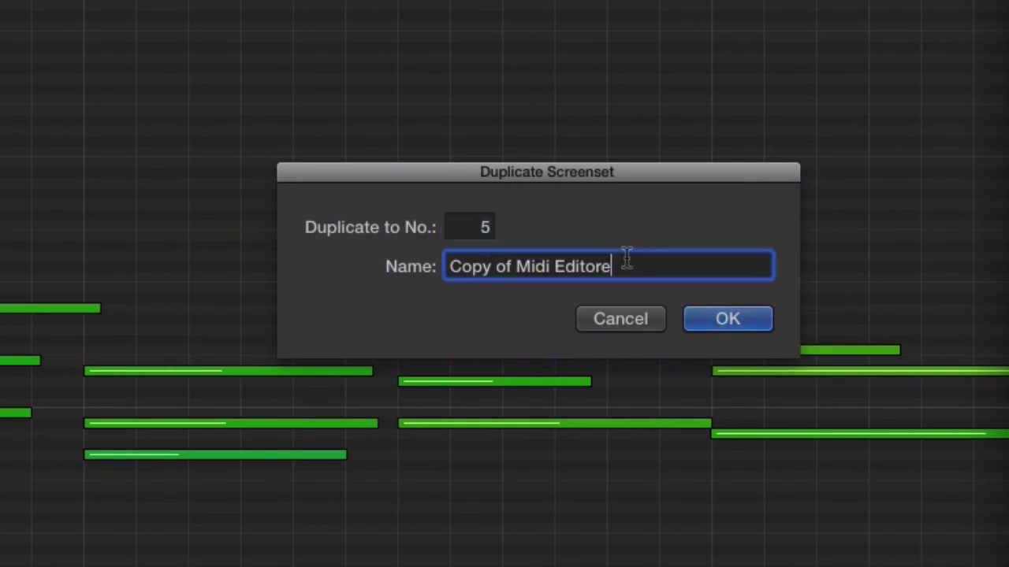
{"action": "left_click_drag", "start_coordinate": [627, 257], "coordinate": [410, 267]}
{"action": "type", "text": "Copy of Midi Ed"}
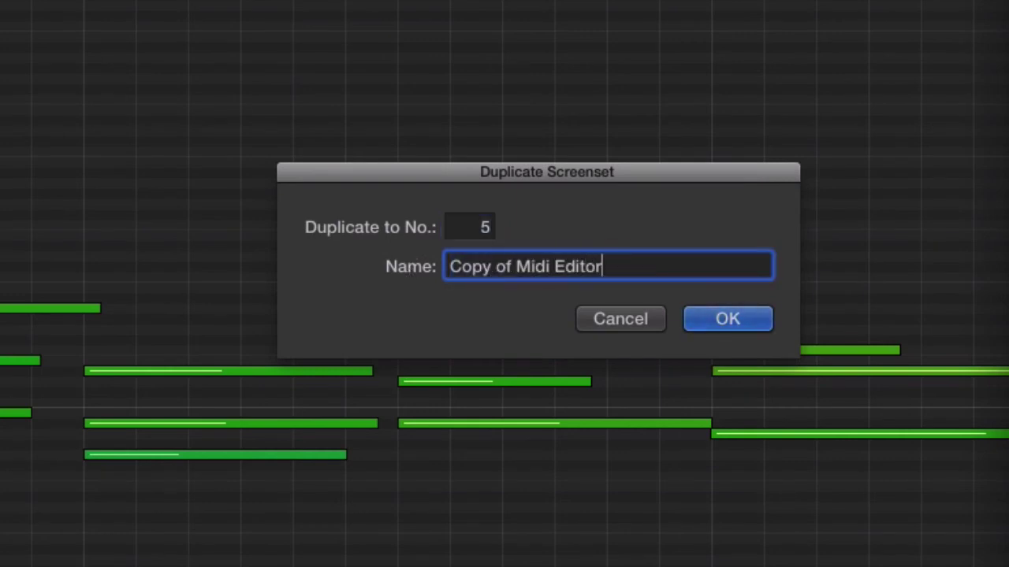
{"action": "type", "text": "s"}
{"action": "left_click", "coordinate": [723, 315]}
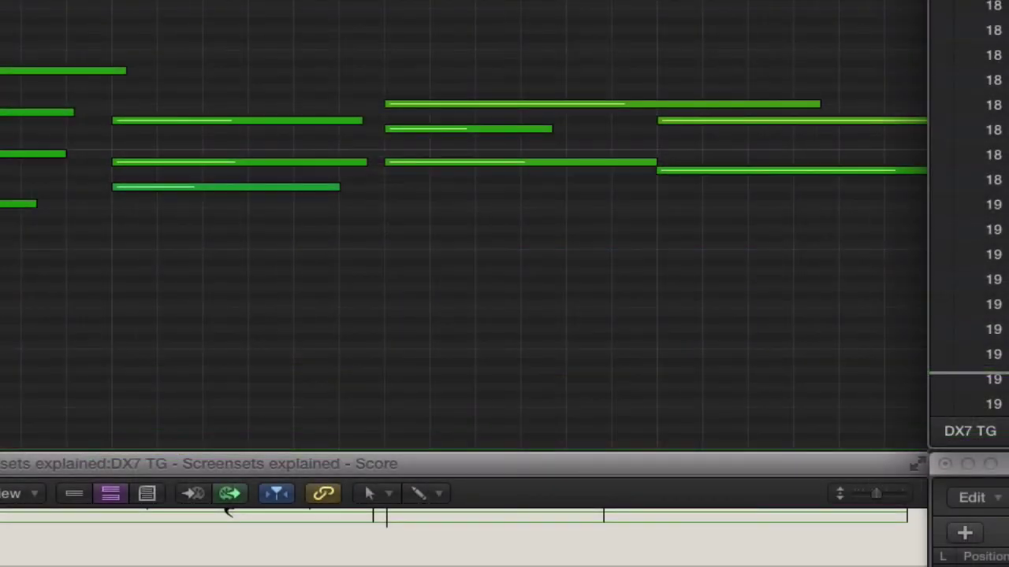